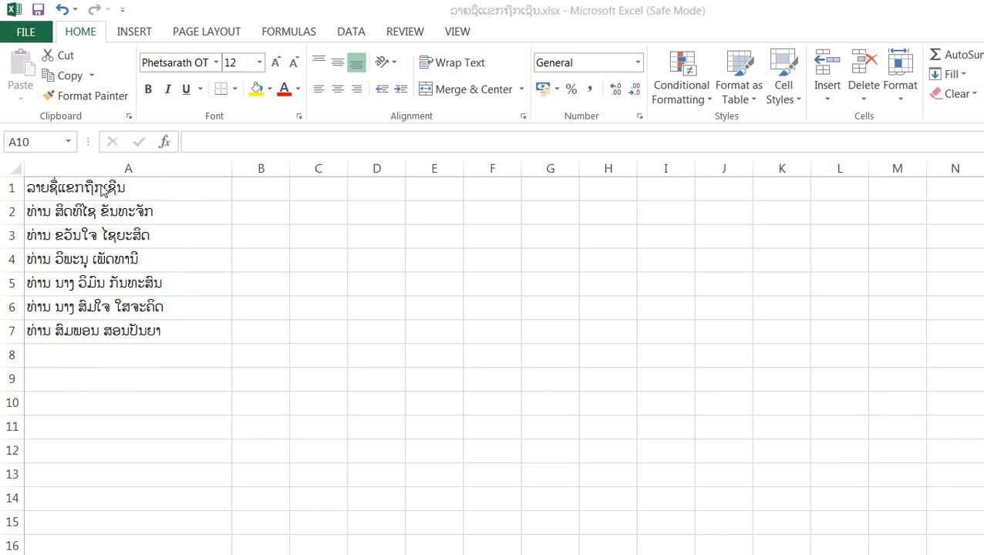
Make the guest list heading in cell A1 bold
left_click(104, 189)
left_click(104, 189)
left_click(146, 89)
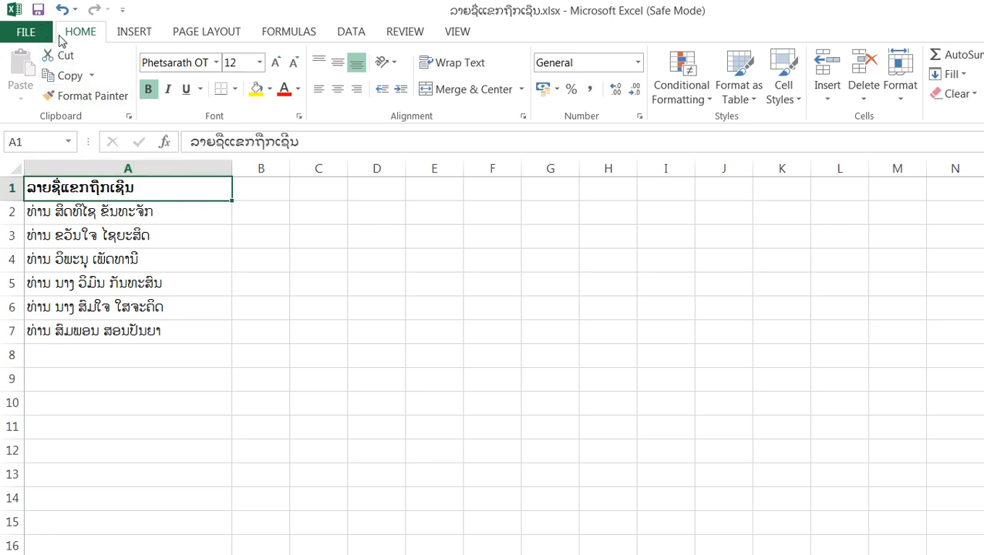
left_click(29, 30)
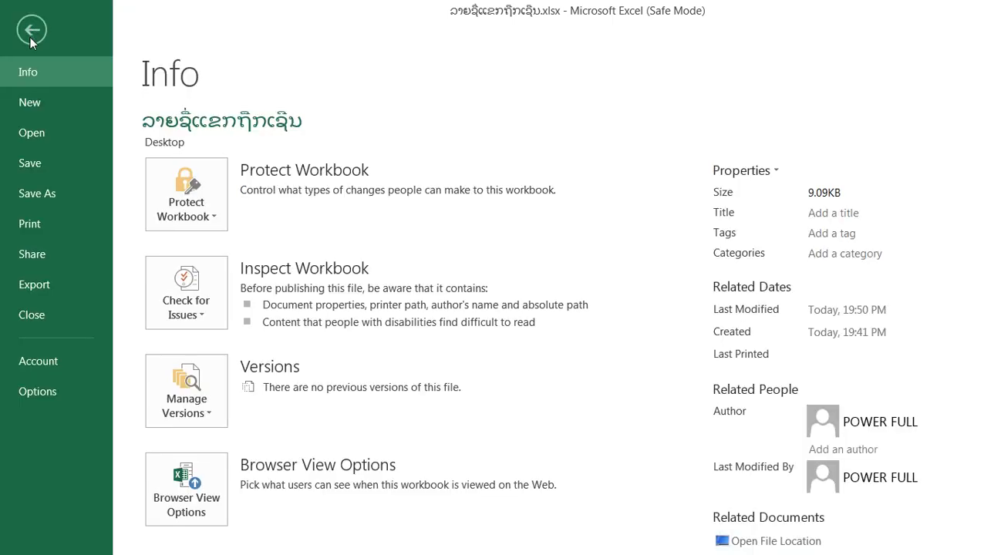
left_click(81, 194)
left_click(475, 331)
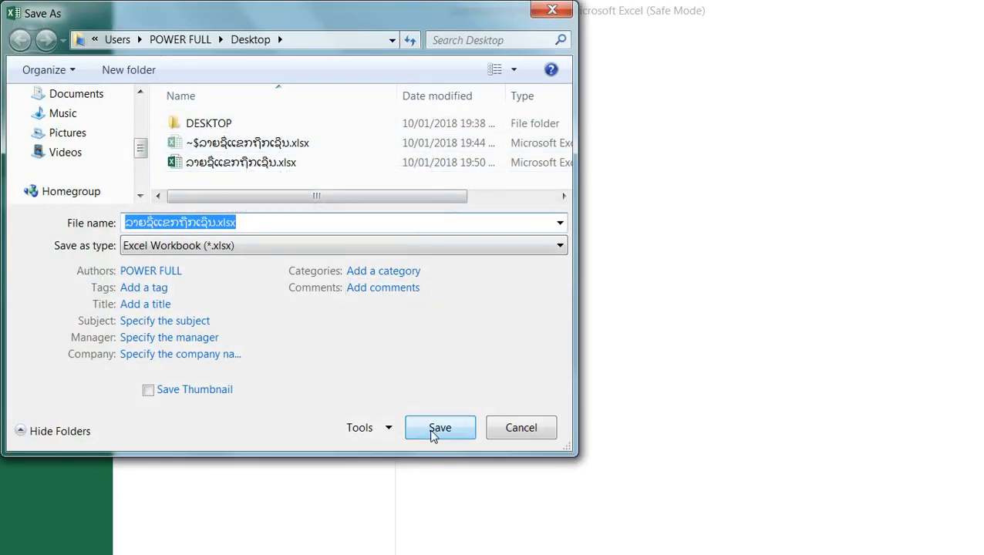
left_click(569, 11)
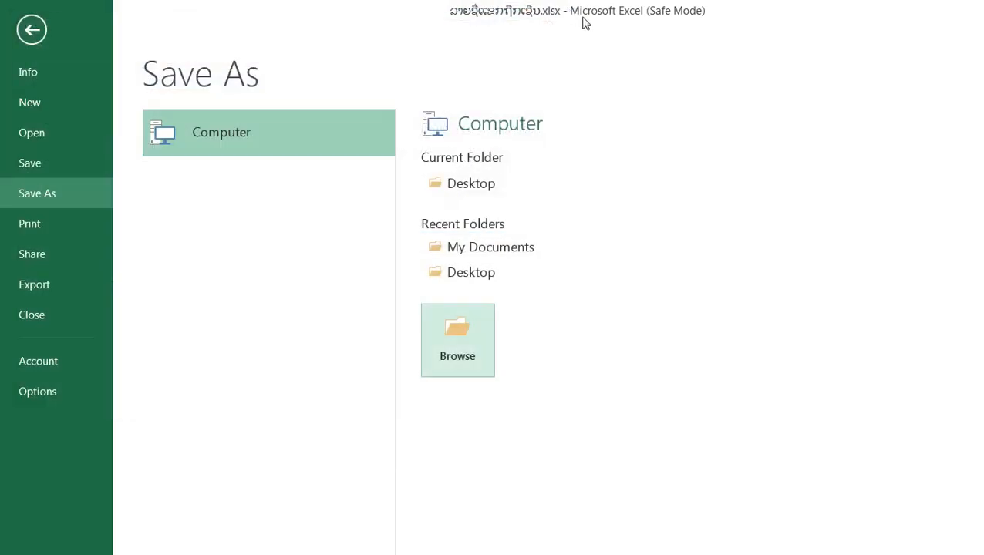
Switch from the workbook to Word 2013 and create a blank document
left_click(308, 554)
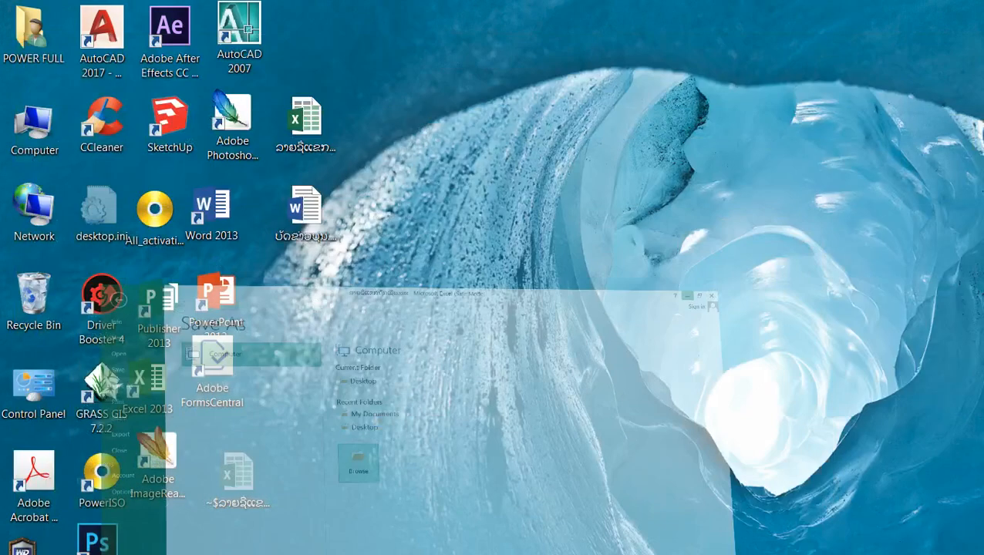
double_click(212, 208)
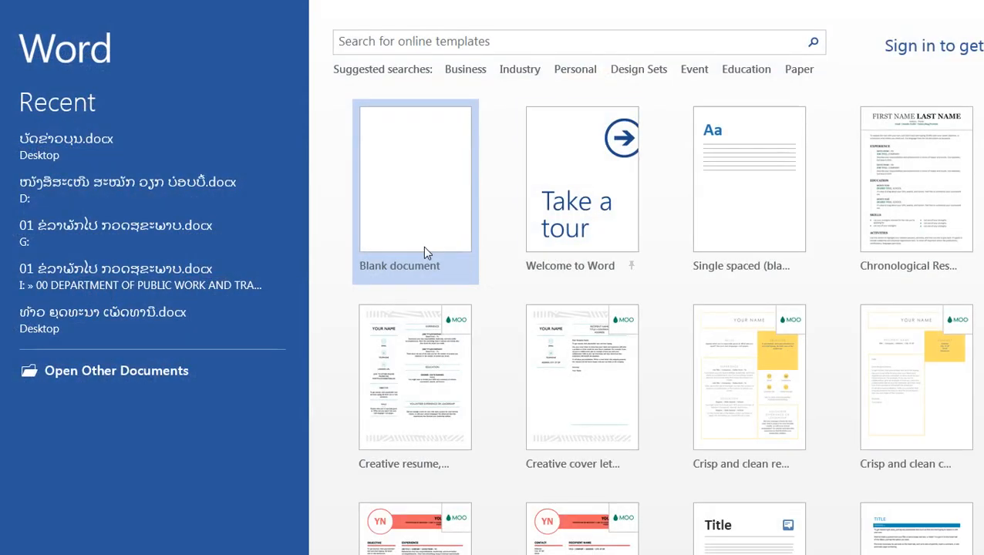
left_click(417, 244)
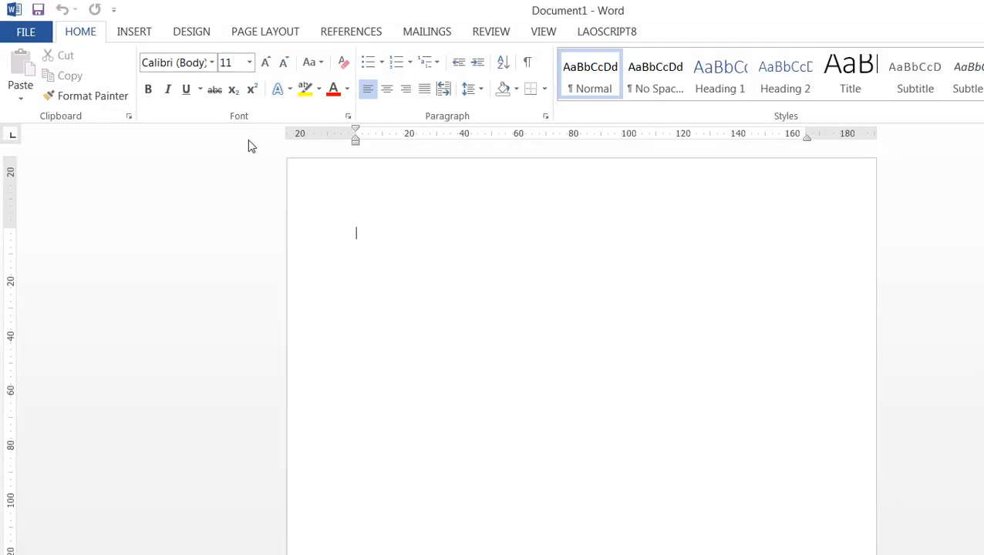
Set a custom paper size 233 mm wide and 108 mm high for the whole document
left_click(258, 32)
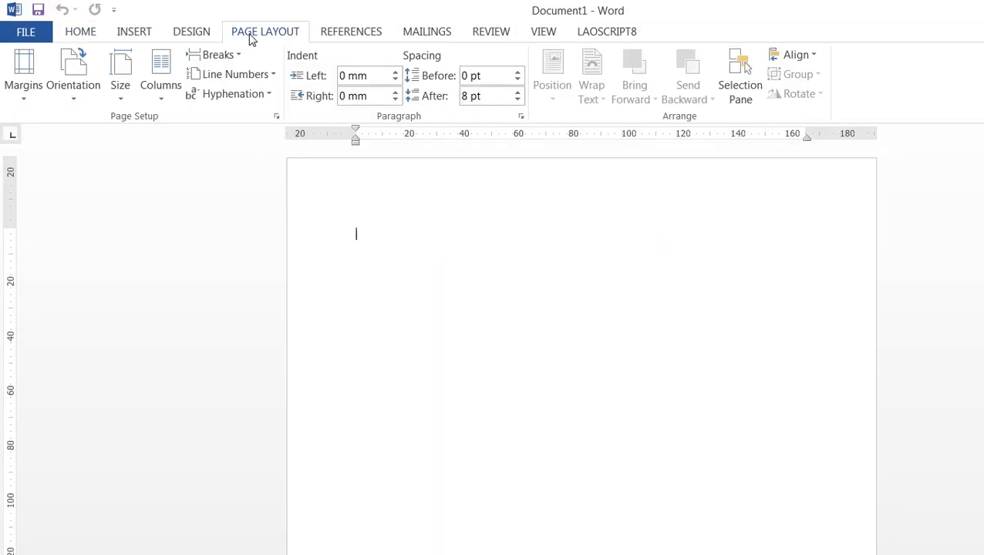
left_click(119, 97)
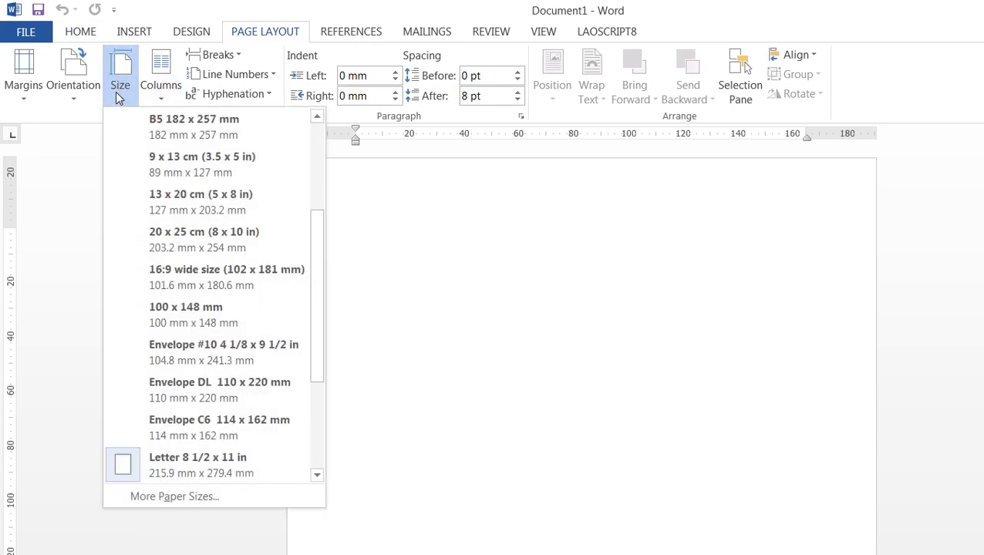
left_click(174, 498)
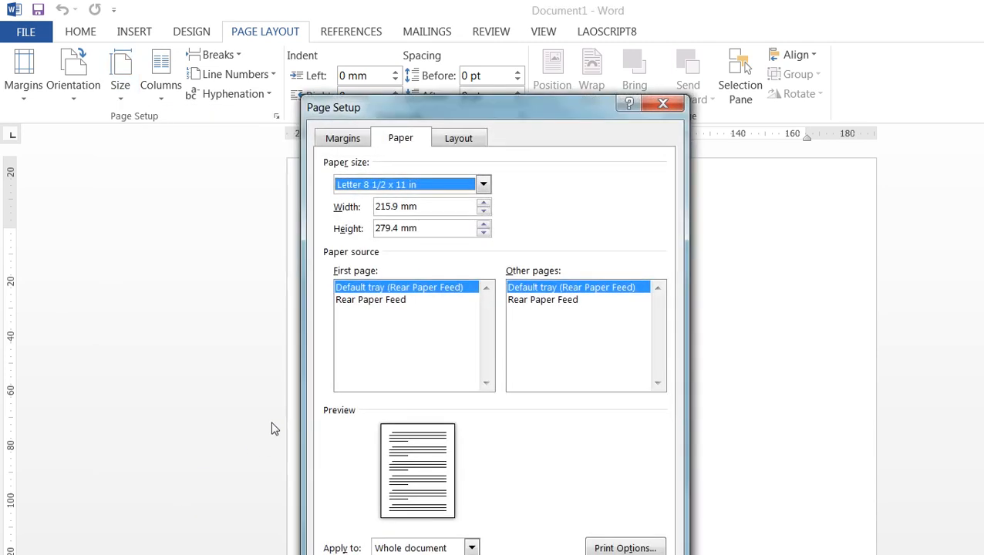
double_click(400, 206)
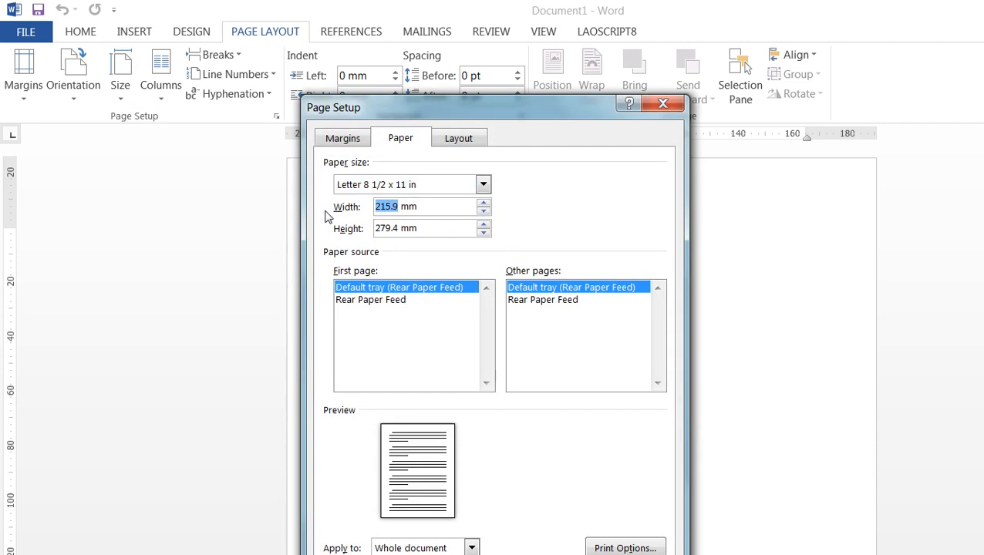
type("233")
left_click_drag(402, 225, 329, 225)
type("10")
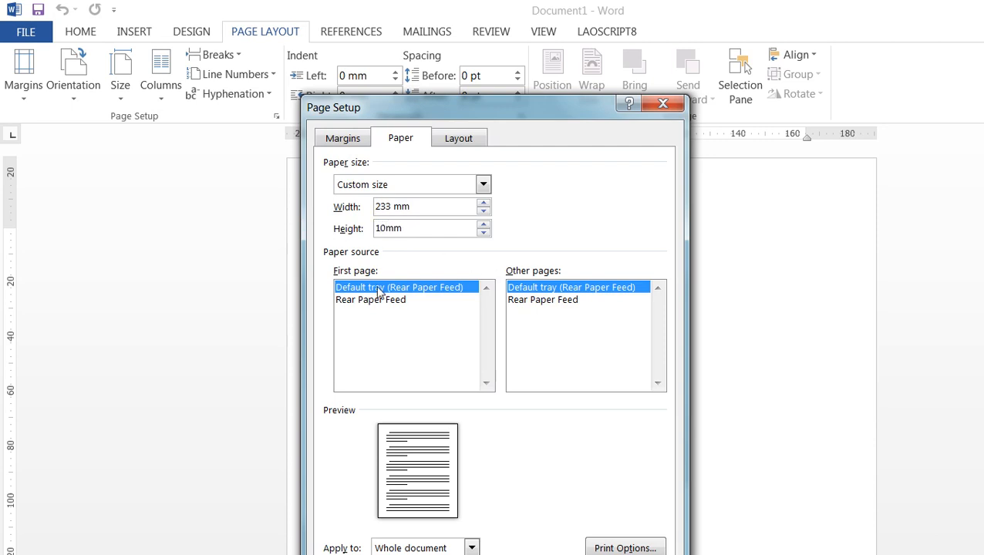
type("0")
key("Return")
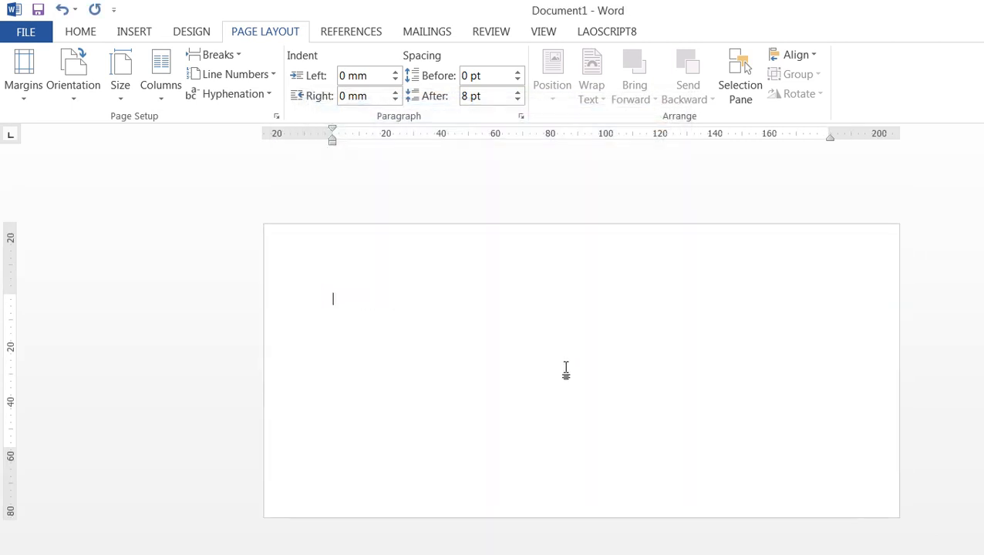
Set the first line to centred, bold Phetsarath OT text at size 20
left_click(79, 35)
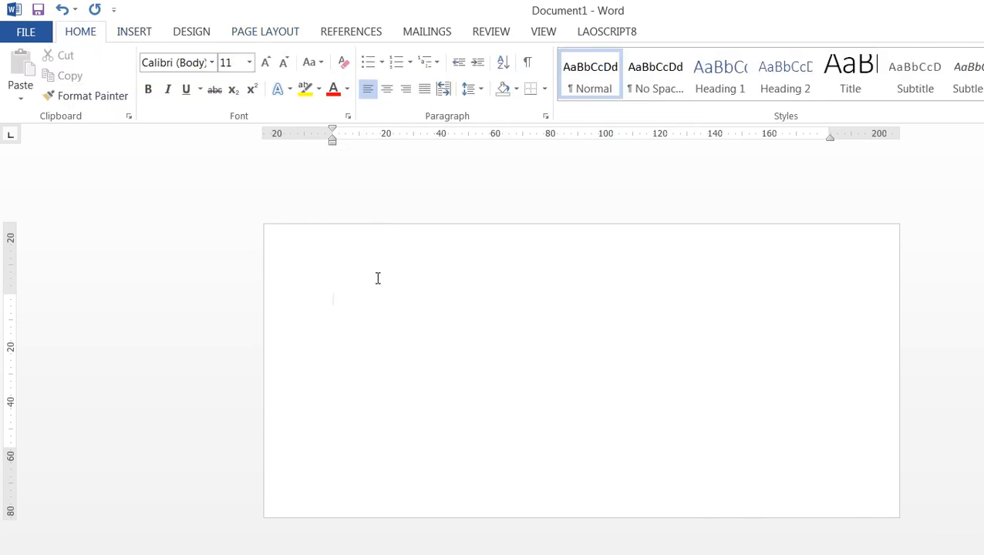
left_click(386, 89)
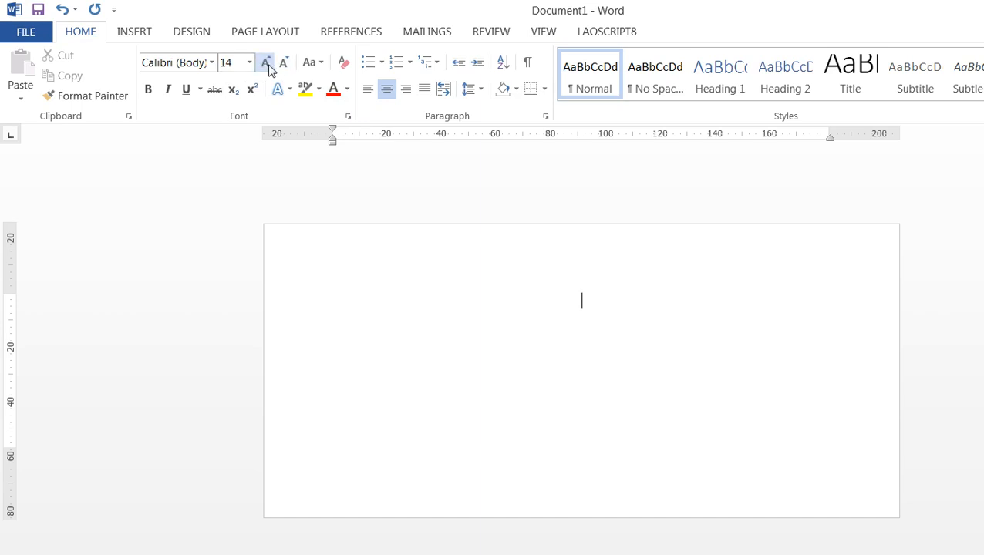
left_click(147, 89)
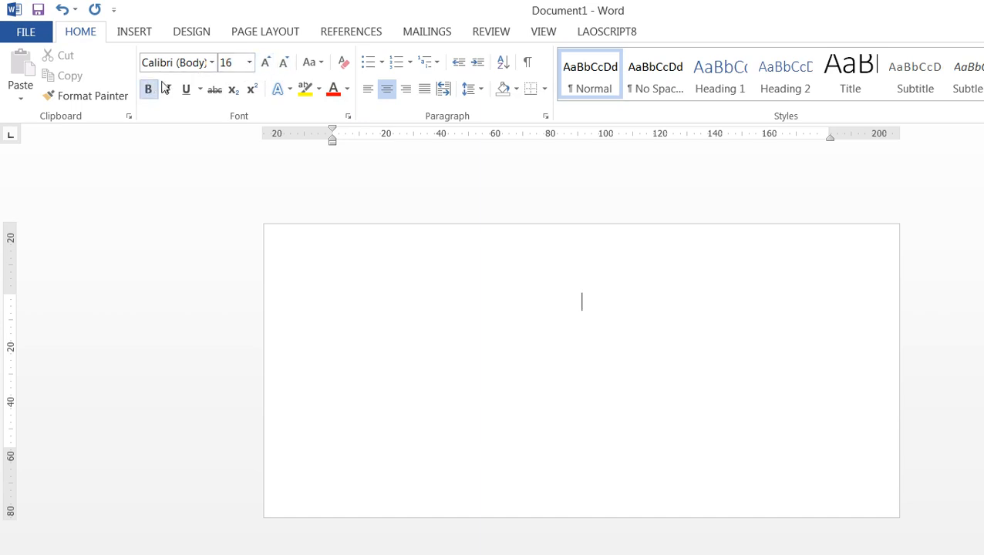
left_click(215, 68)
left_click(189, 209)
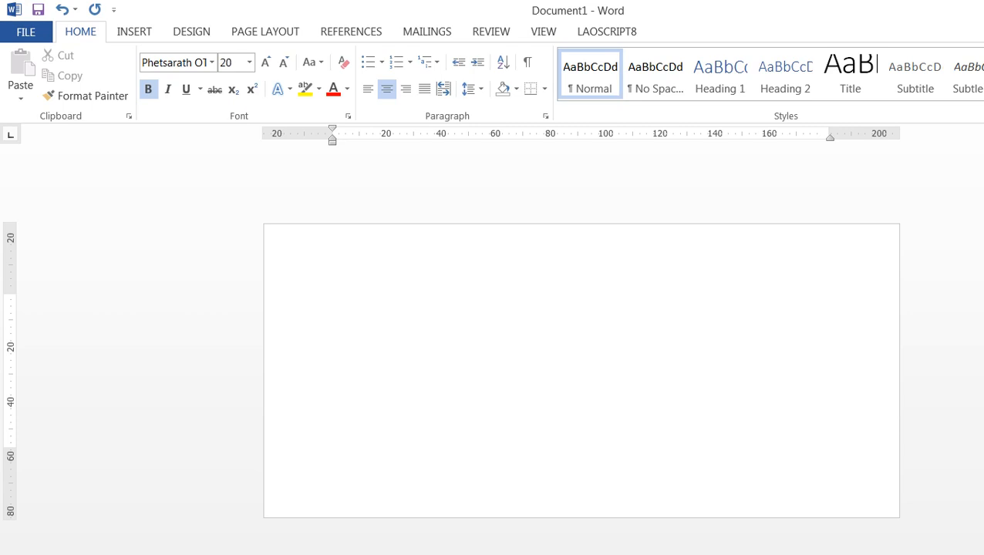
Enter the card title "ບັດຂ່າວບຸນ" and start a new line below it
type("ັດເຊີ")
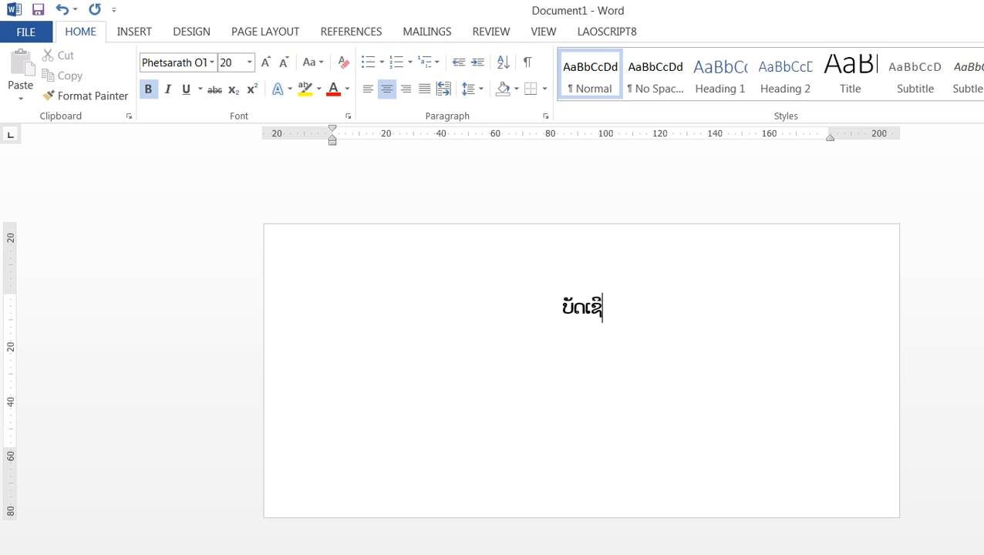
type("ນ")
key("BackSpace")
key("BackSpace")
key("BackSpace")
key("BackSpace")
key("BackSpace")
key("BackSpace")
key("BackSpace")
type("ບັດ")
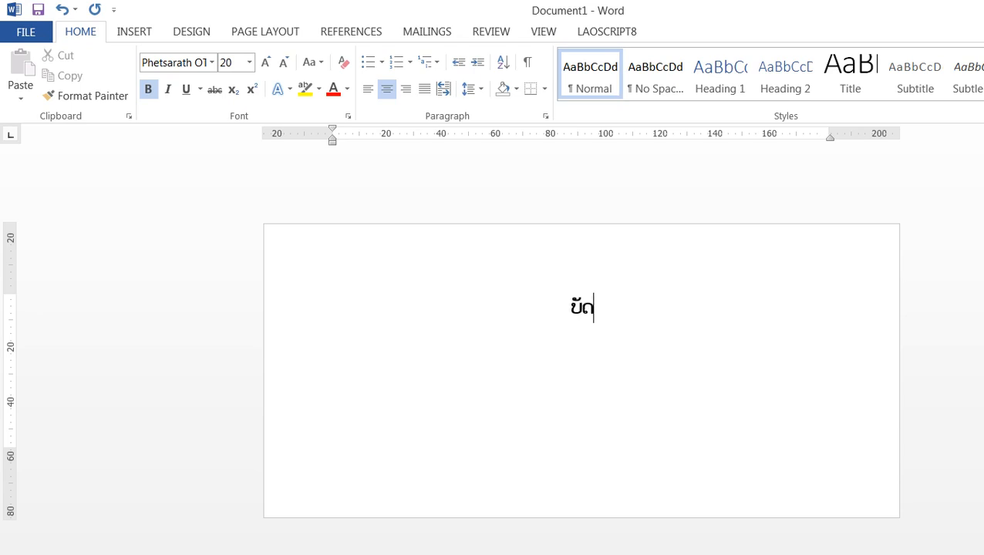
type("ຂ່າວບຸນ")
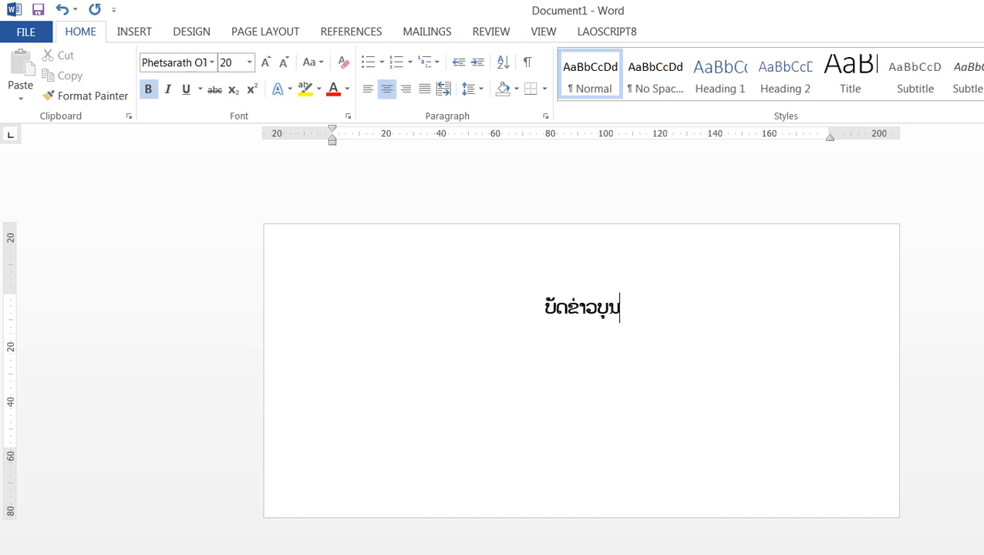
key("Return")
Use the existing desktop workbook ລາຍຊື່ແຂກຖືກເຊີນ.xlsx, table Sheet1$ with column headers in the first row, as the mail merge recipient list
left_click(421, 34)
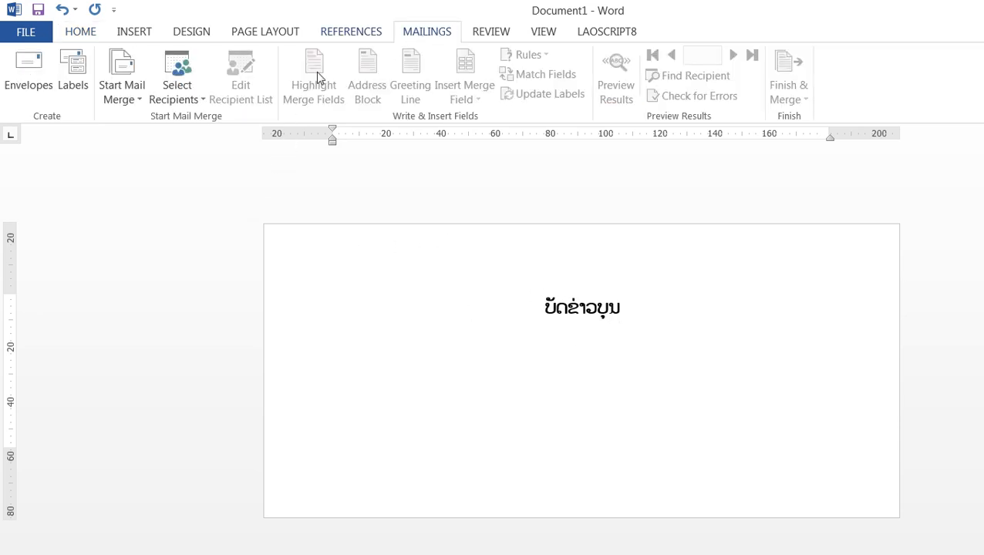
left_click(193, 95)
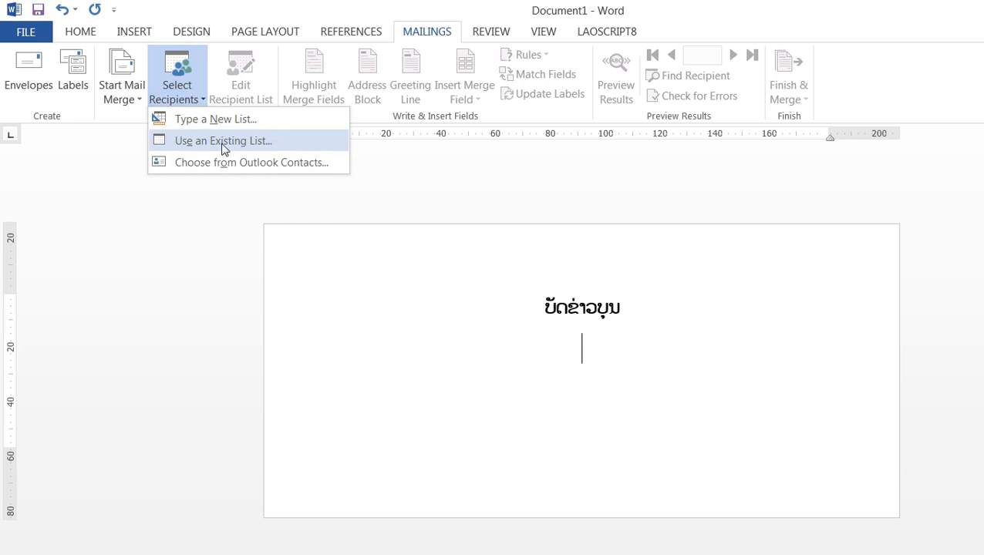
left_click(223, 142)
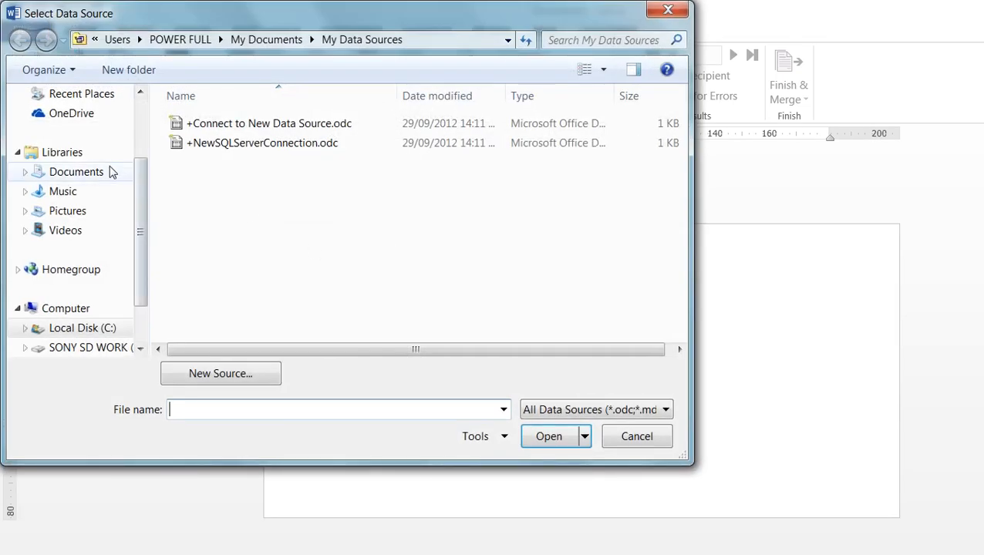
scroll(138, 182, "up", 5)
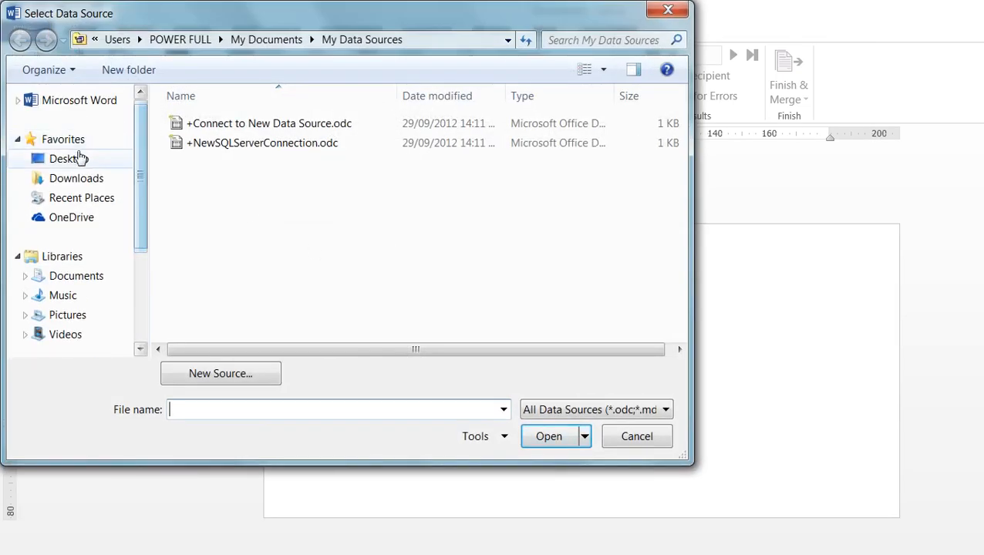
left_click(69, 159)
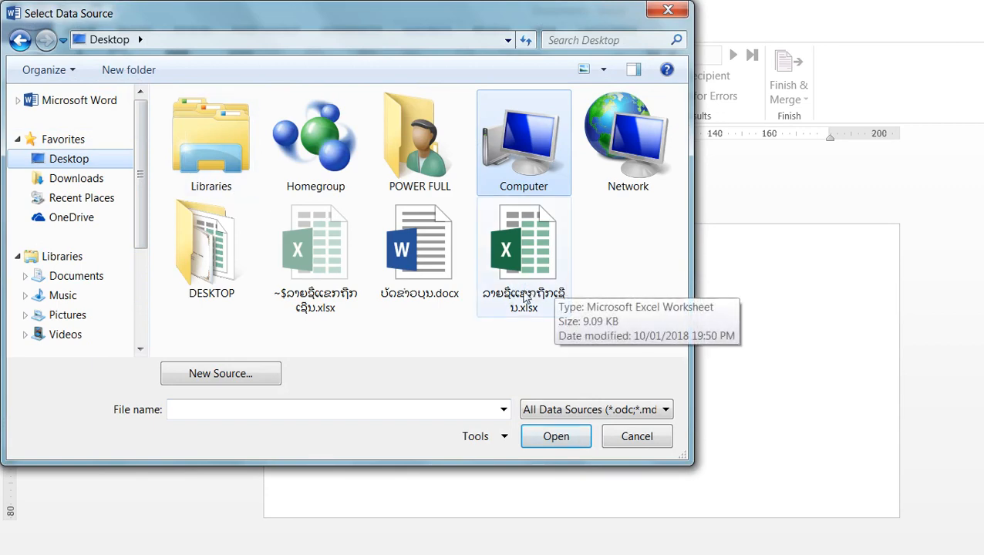
left_click(524, 286)
left_click(562, 435)
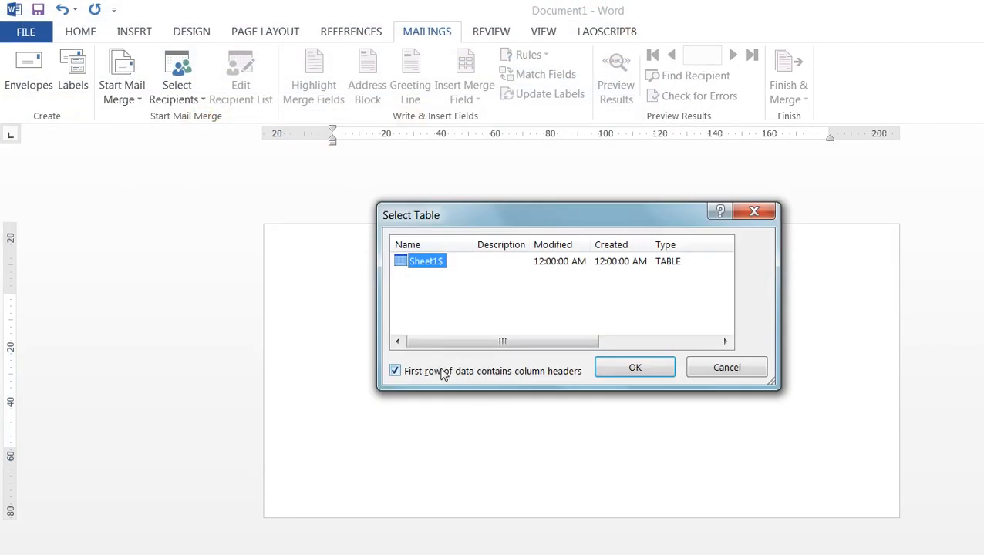
left_click(635, 370)
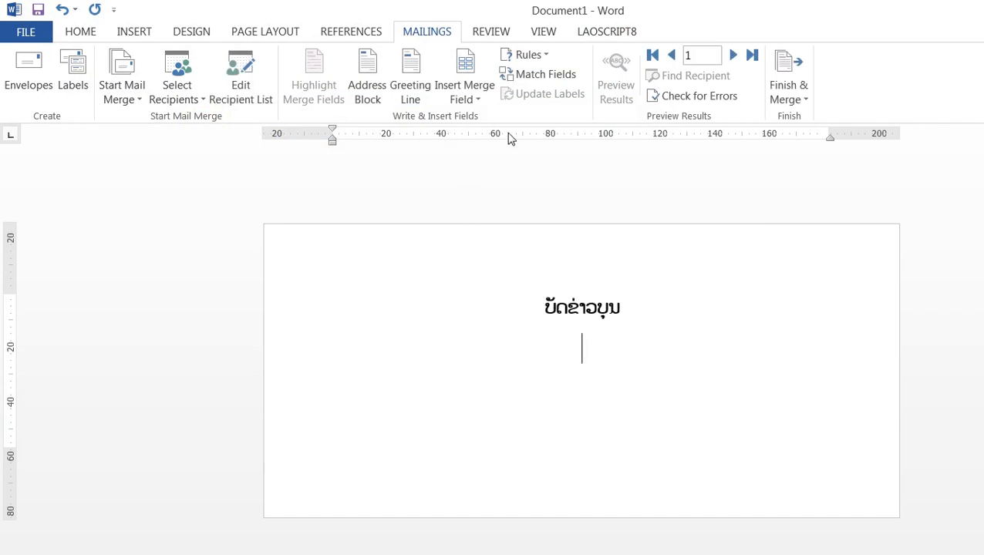
Insert the merge field "ລາຍຊື່ແຂກຖືກເຊີນ" on the line below the title
left_click(472, 72)
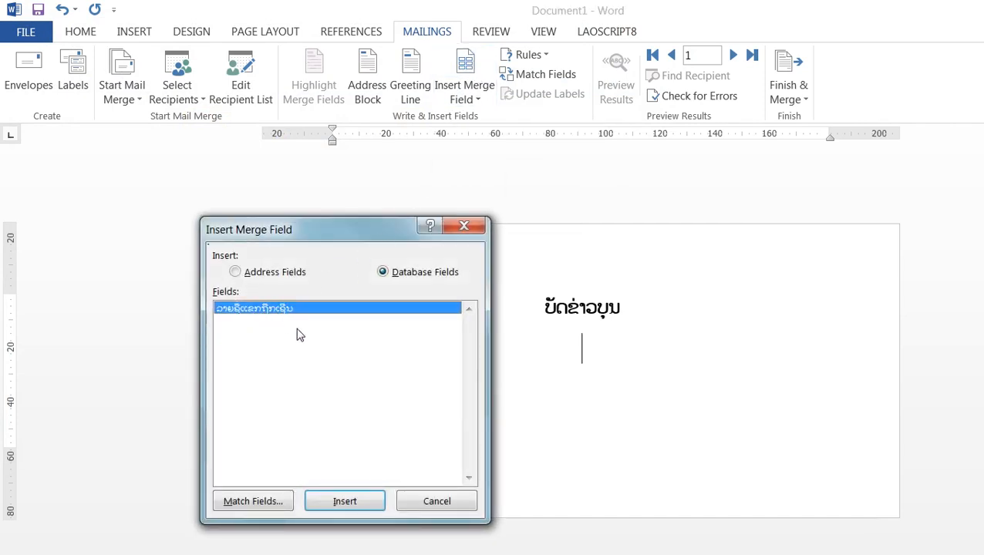
left_click(344, 500)
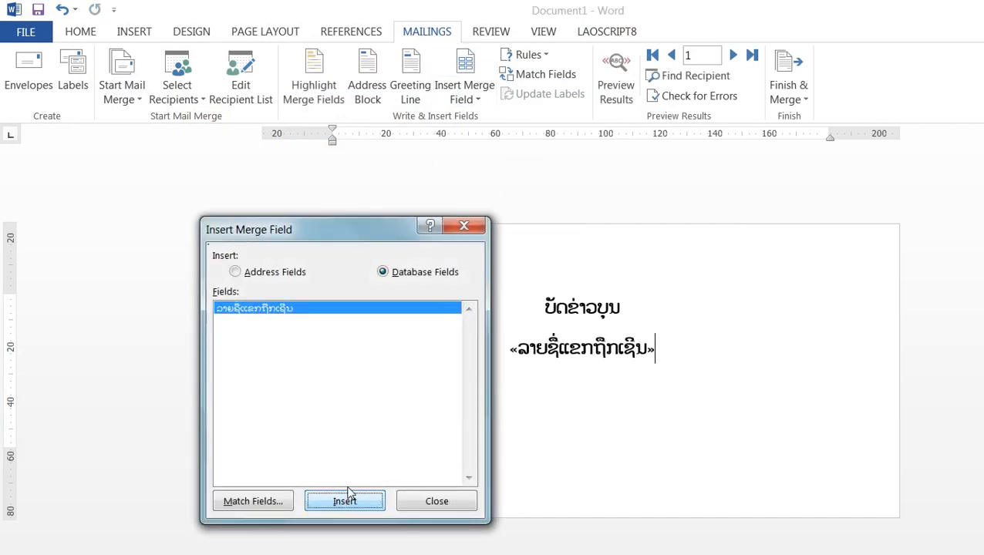
left_click(435, 501)
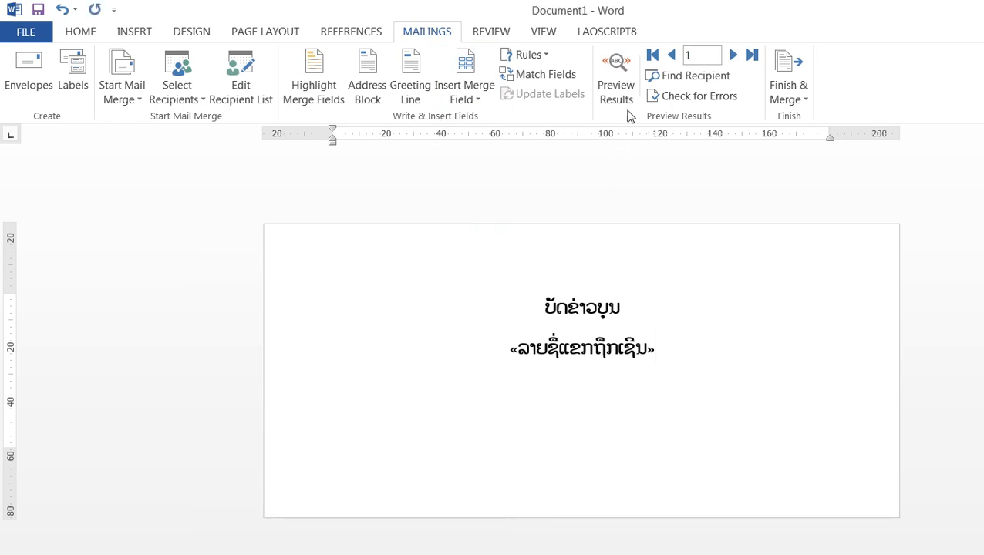
Preview the merge results and go through the recipients up to record 6
left_click(617, 76)
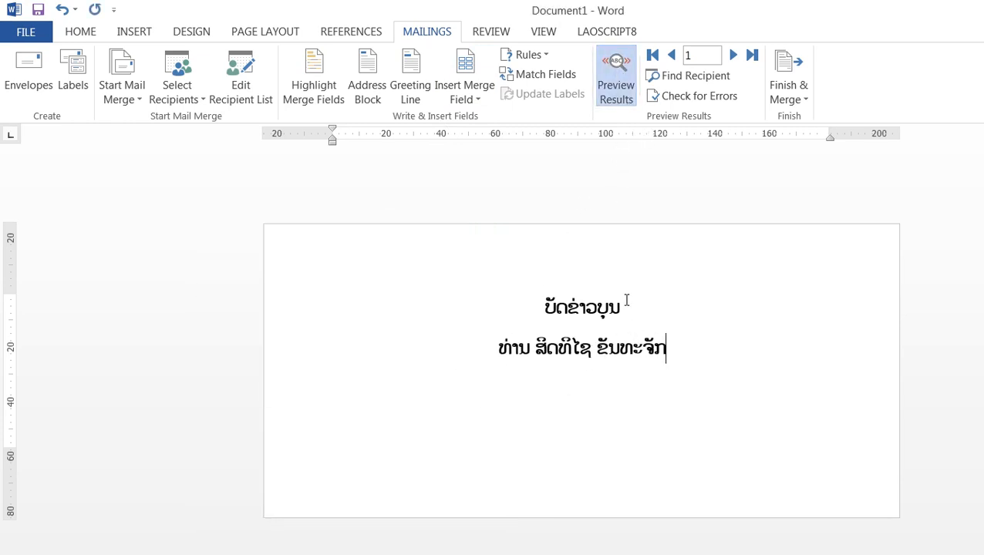
left_click(736, 57)
left_click(736, 57)
left_click(736, 57)
left_click(734, 56)
left_click(731, 57)
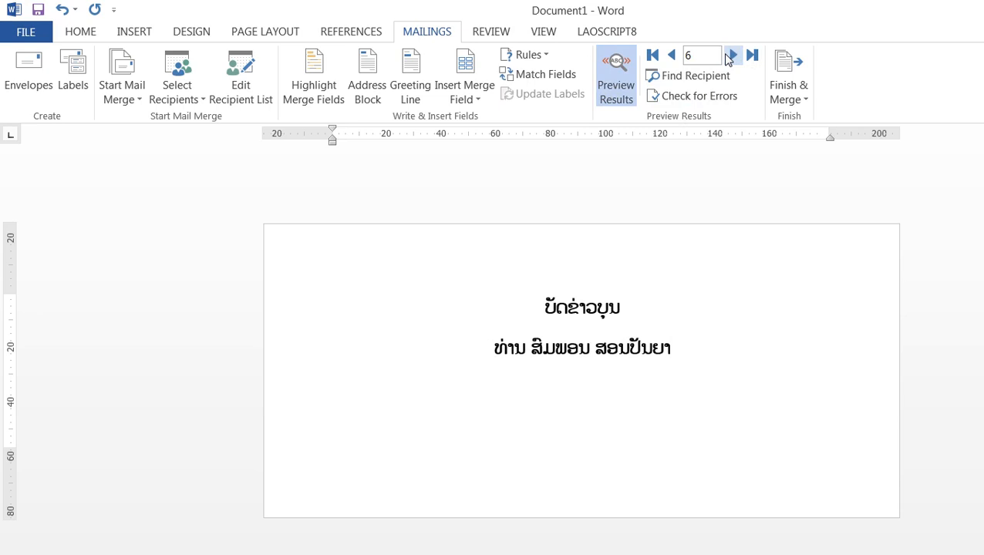
Finish the merge by creating a new document of individual cards from all records
left_click(785, 75)
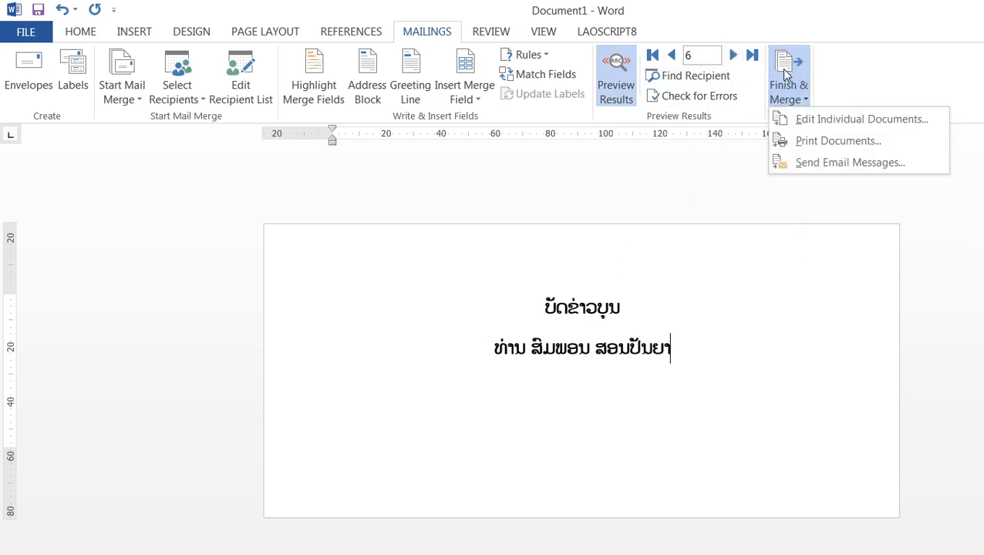
left_click(824, 122)
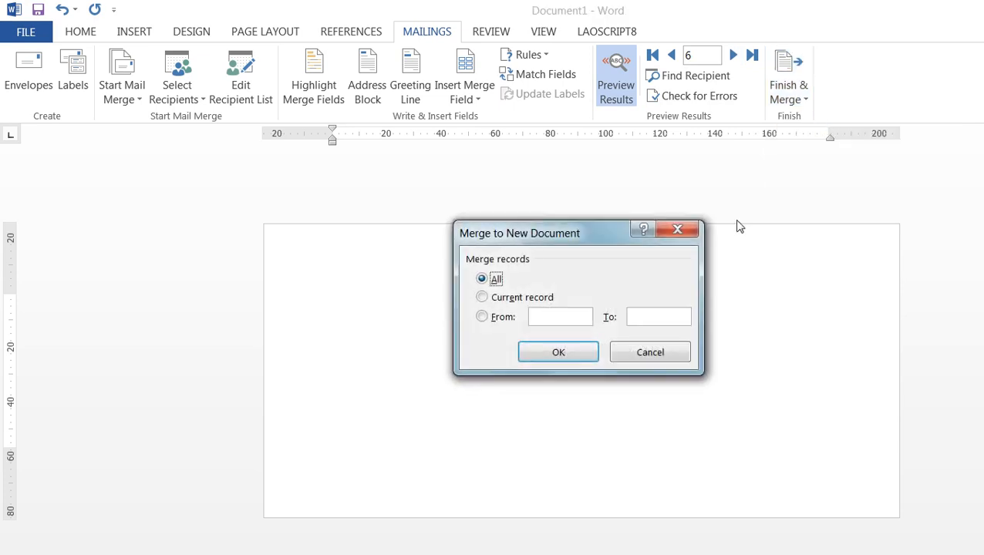
left_click(570, 353)
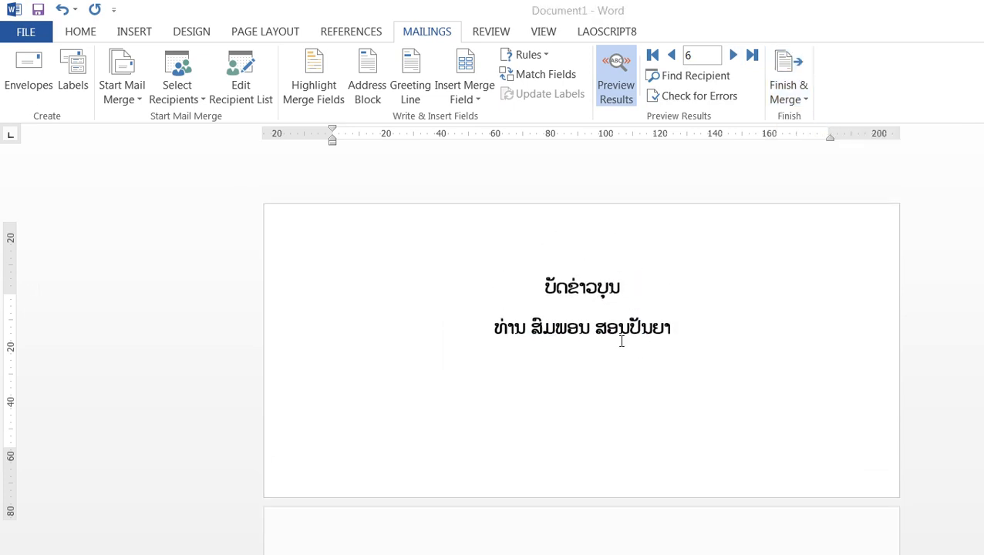
Look through the merged cards and open the print settings for the merged document
scroll(617, 339, "down", 4)
scroll(613, 347, "down", 20)
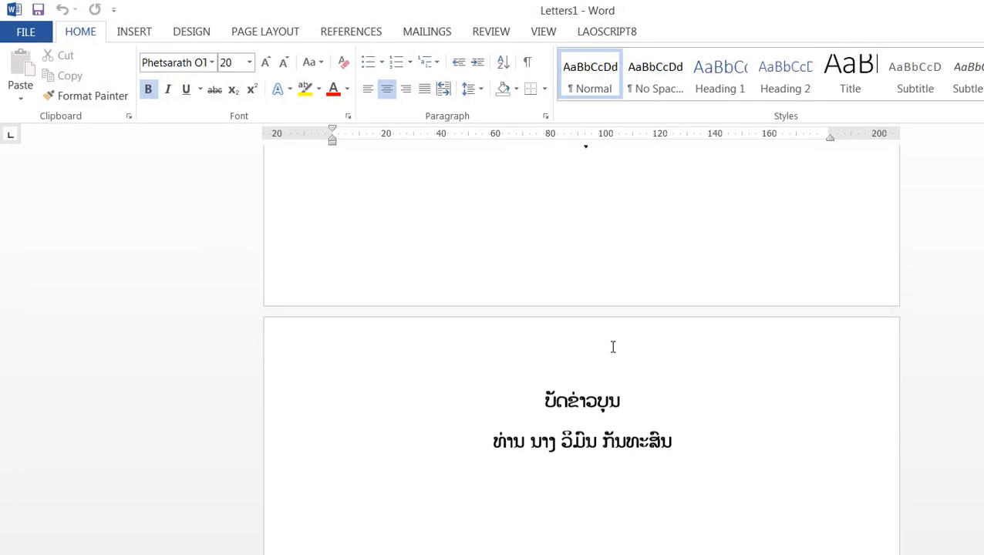
scroll(610, 355, "down", 20)
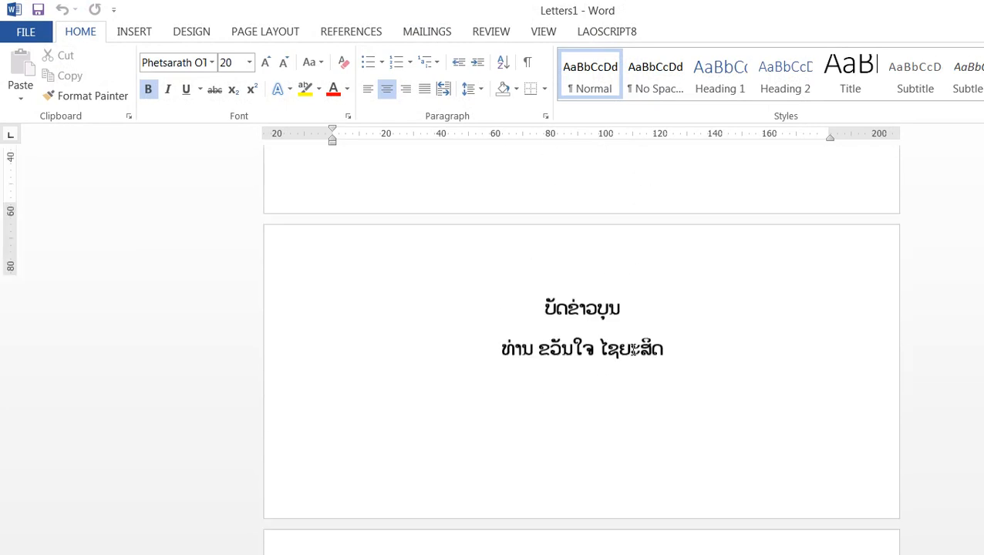
scroll(633, 350, "up", 4)
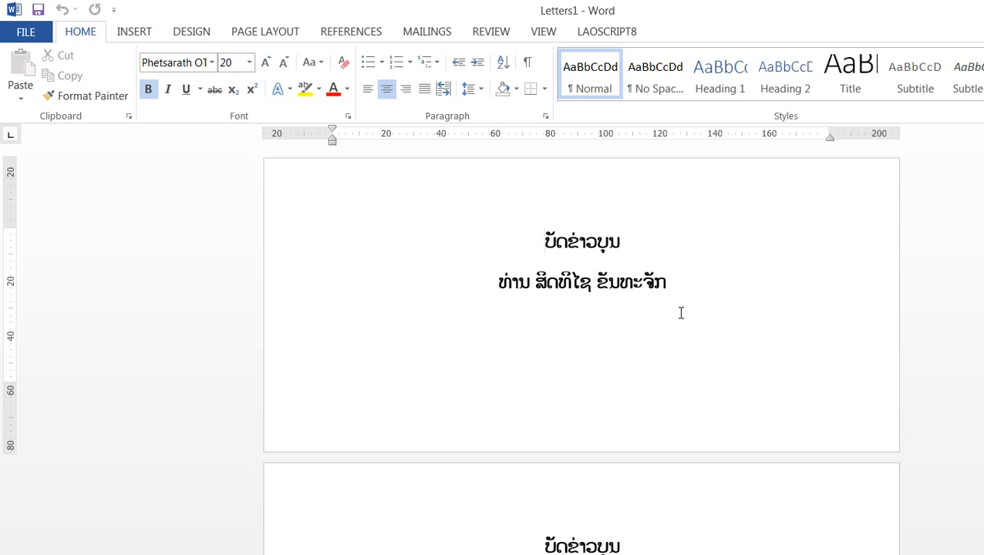
key("ctrl+p")
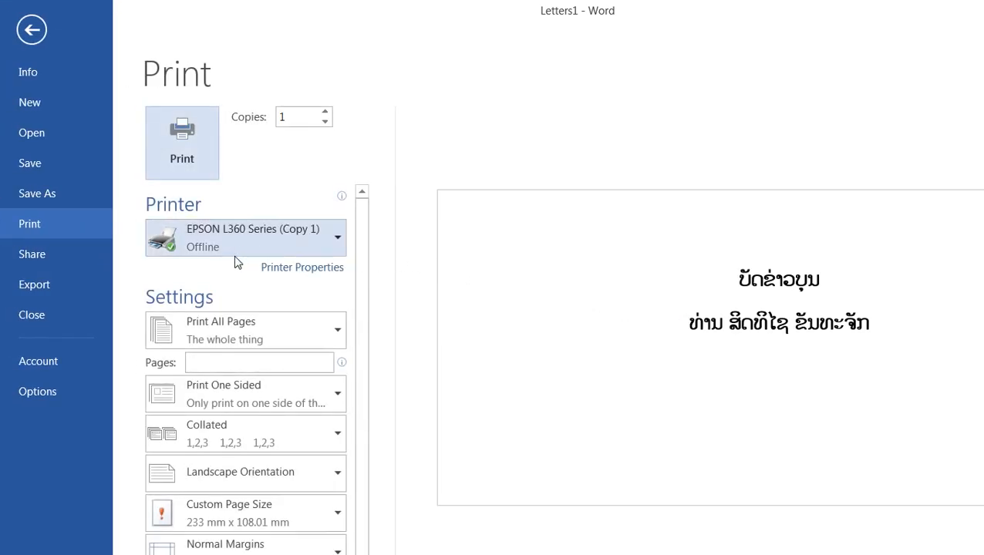